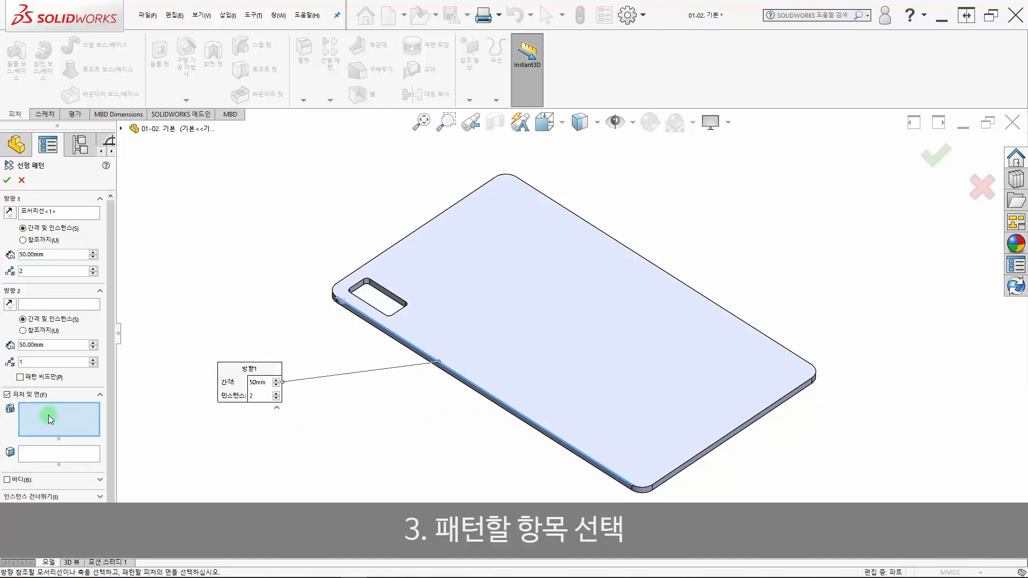
Choose the rectangular cut 컷-돌출1 as the feature to pattern, and set direction 1 to 55 mm spacing with 5 instances.
left_click(122, 130)
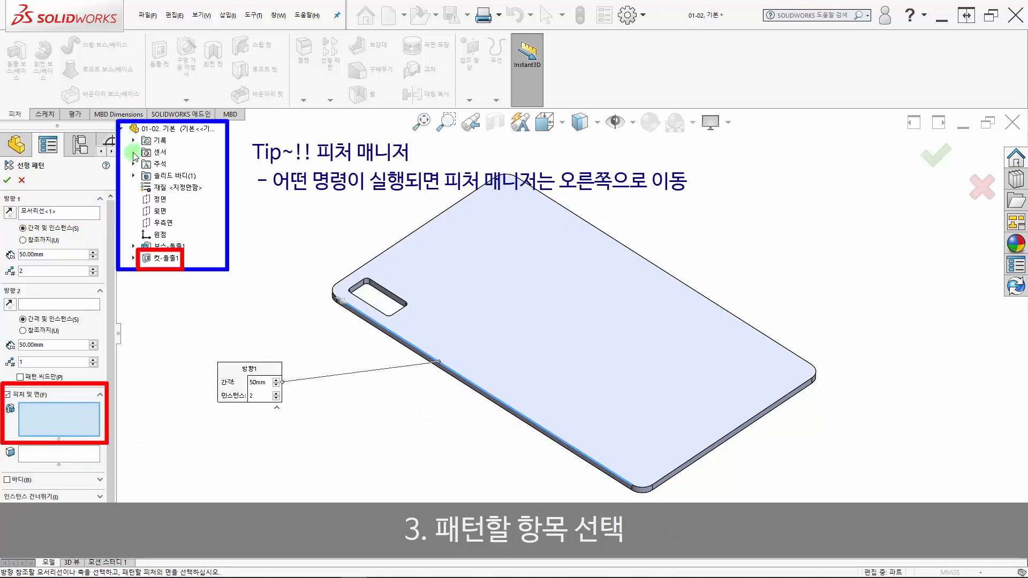
left_click(166, 259)
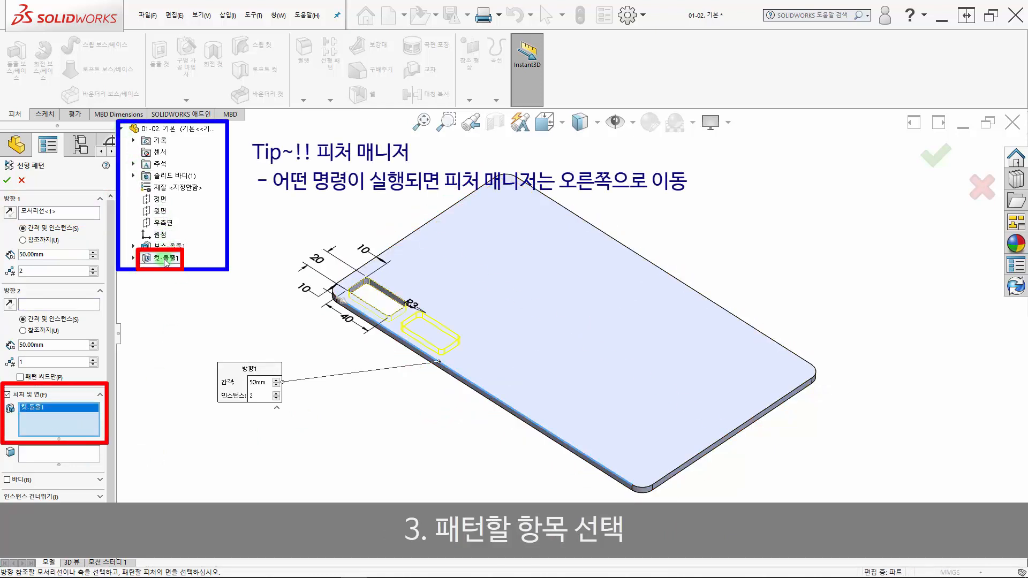
left_click_drag(46, 254, 8, 252)
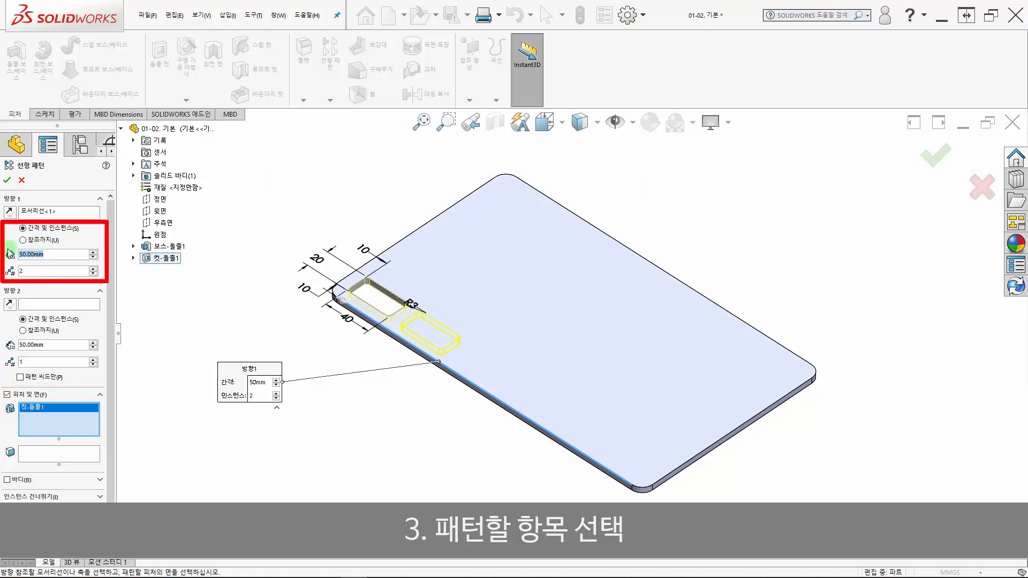
type("55")
key("Return")
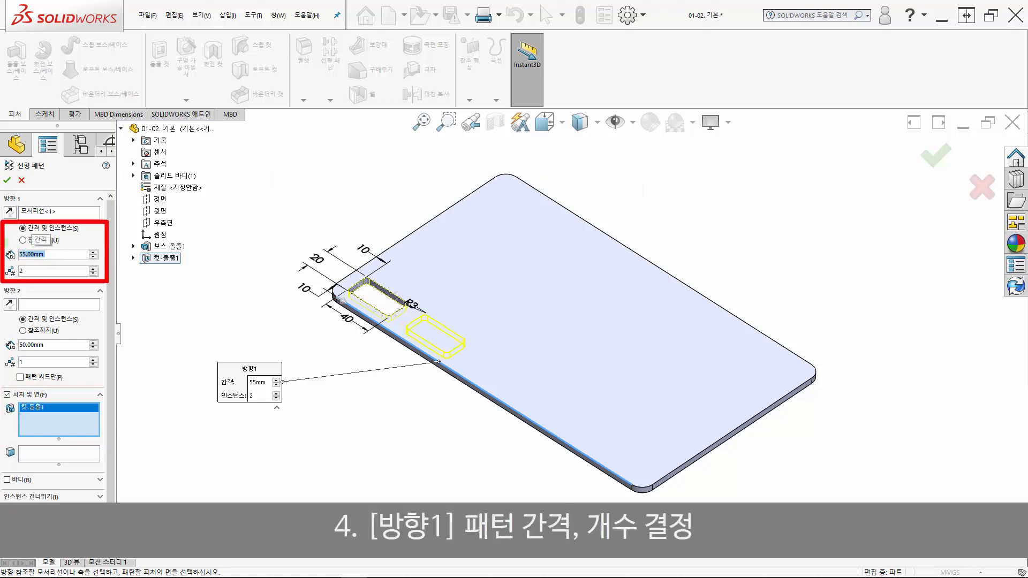
left_click_drag(33, 272, 6, 273)
type("5")
key("Return")
Add the plate's short edge as direction 2 with 35 mm spacing and 5 instances, and complete the linear pattern.
left_click(48, 304)
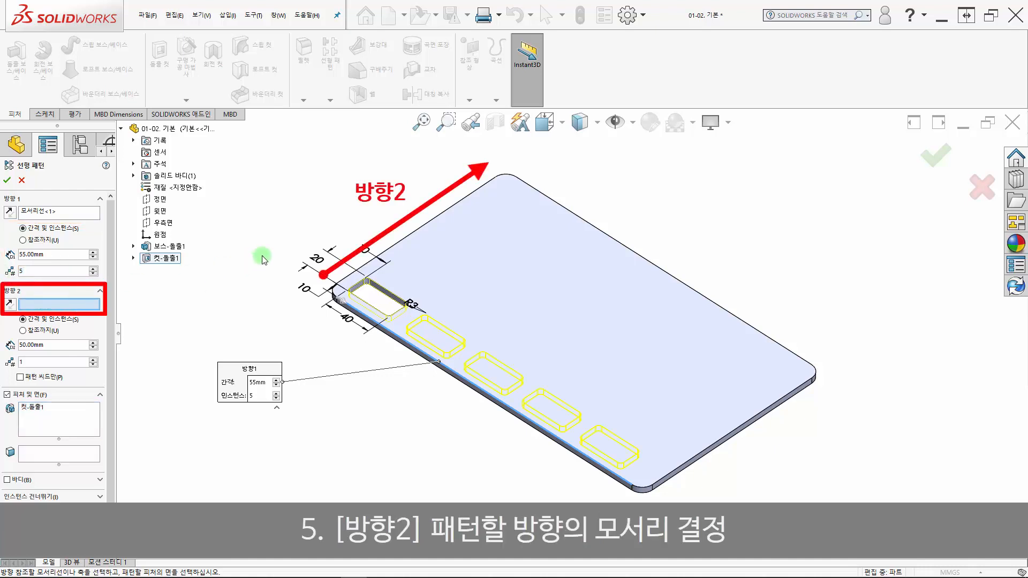
left_click(394, 246)
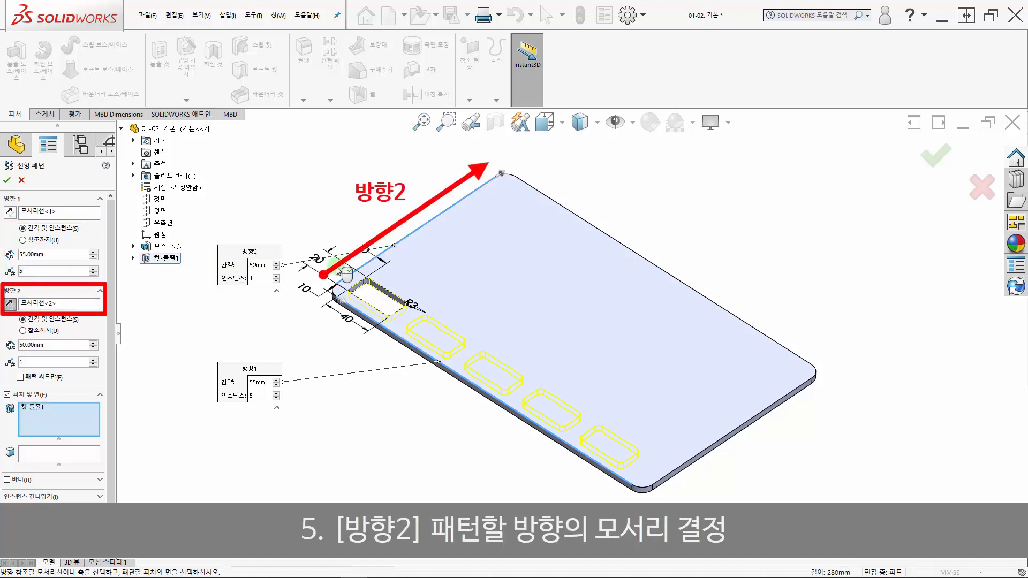
left_click_drag(54, 345, 1, 342)
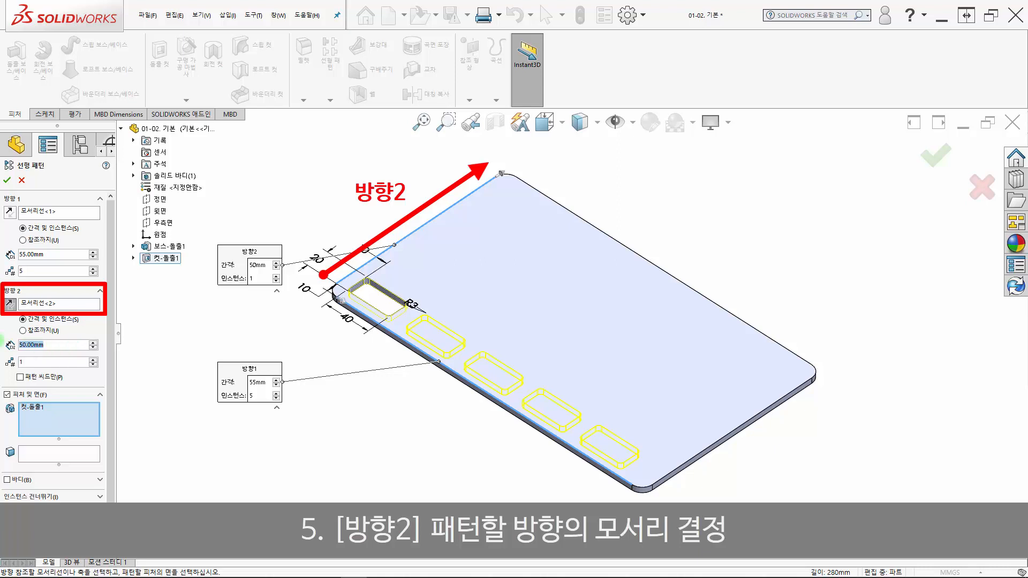
type("35")
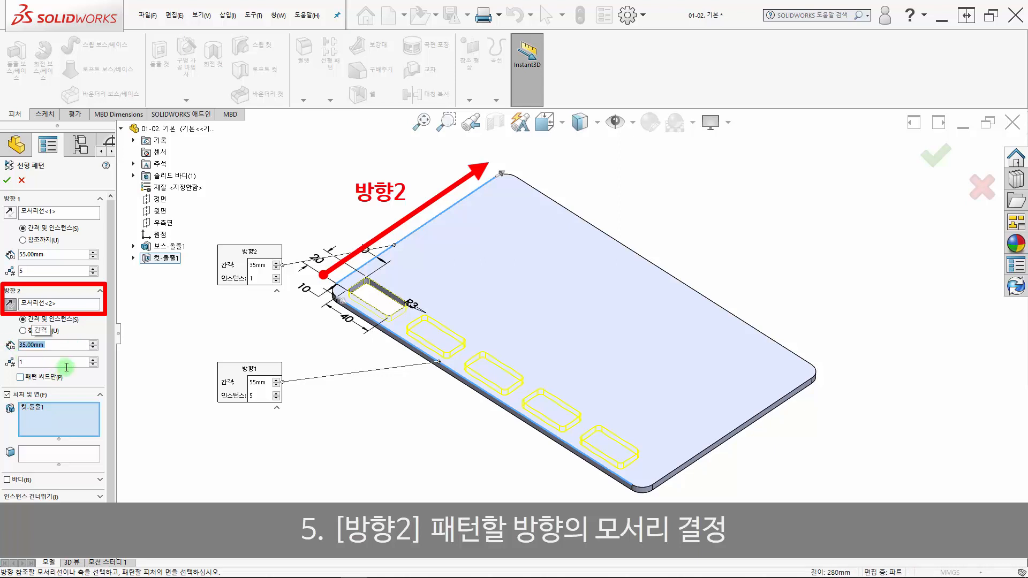
left_click(22, 362)
left_click(15, 364)
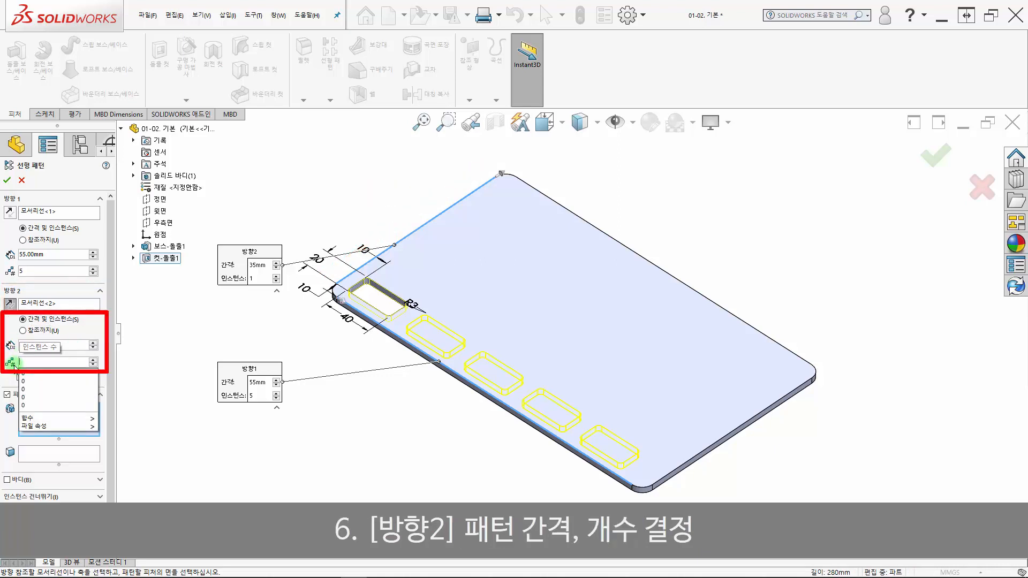
left_click(71, 376)
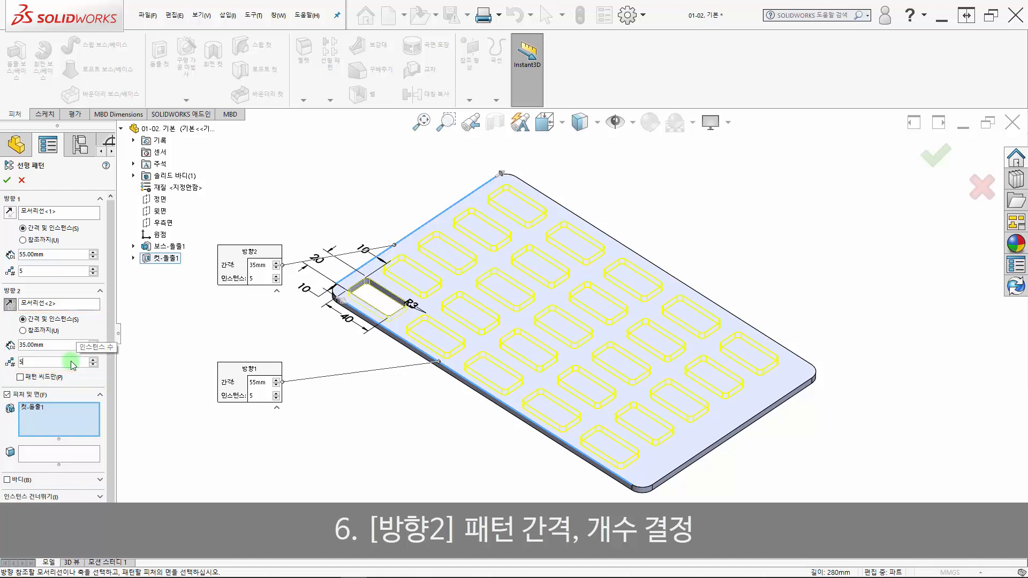
left_click(8, 180)
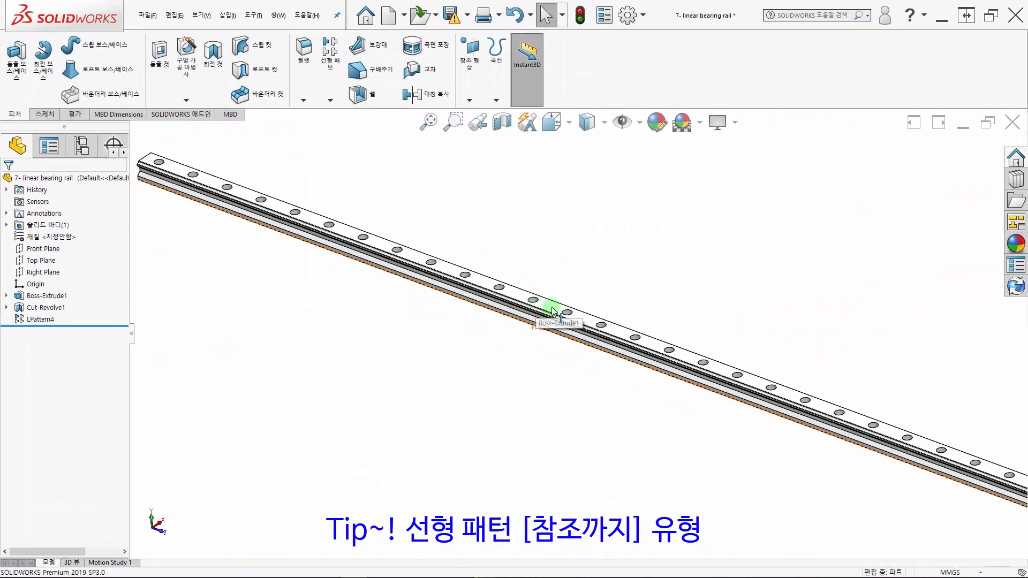
Set the extrusion length of the linear bearing rail to 800 mm.
double_click(554, 311)
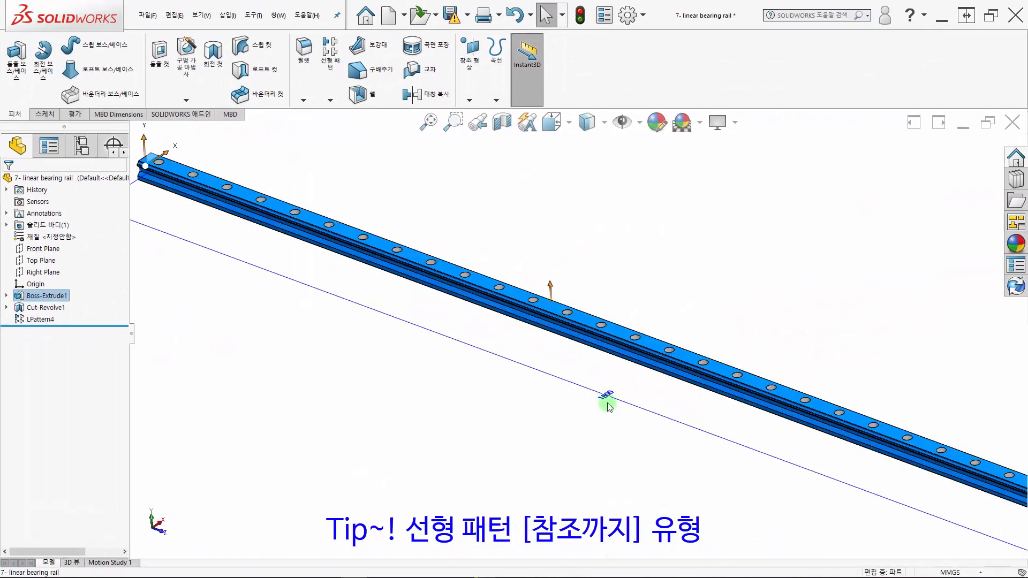
double_click(606, 394)
type("800")
key("Return")
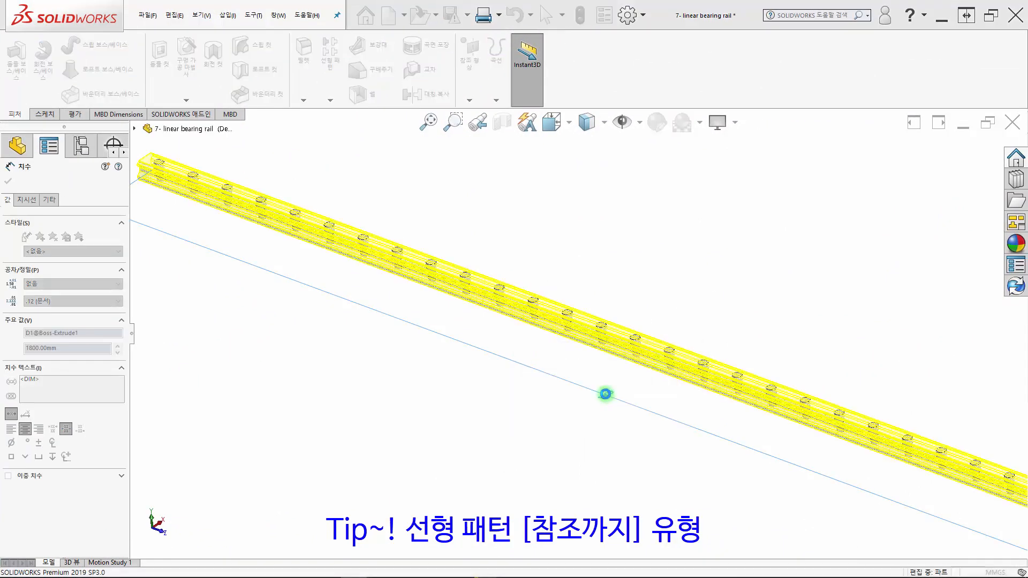
left_click(459, 244)
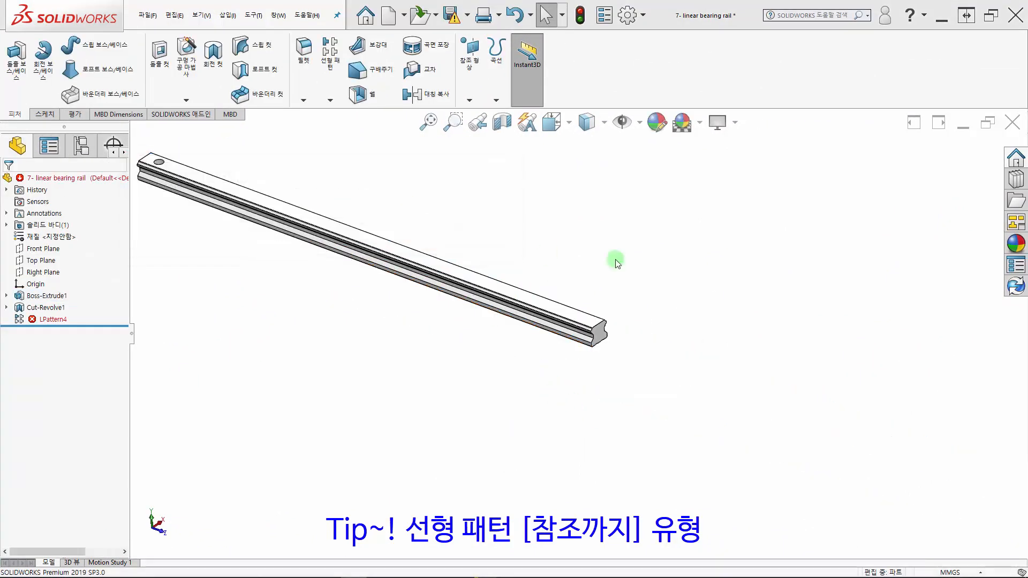
Edit the rail's hole pattern LPattern4 so direction 1 runs up to reference, using the rail's far end face.
scroll(603, 248, "up", 1)
middle_click_drag(603, 248, 633, 299, "ctrl")
right_click(45, 319)
left_click(53, 247)
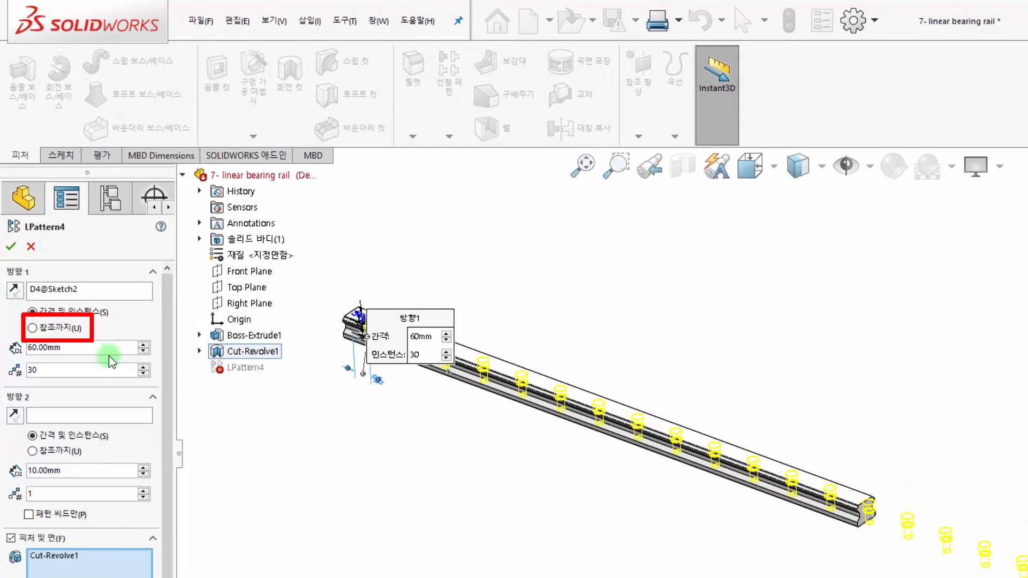
left_click(65, 328)
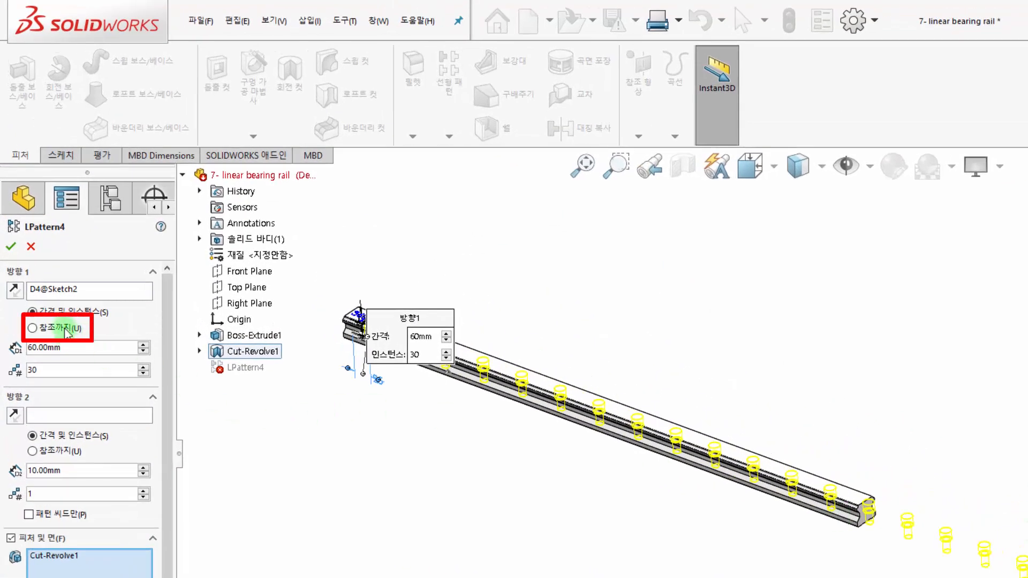
left_click(857, 516)
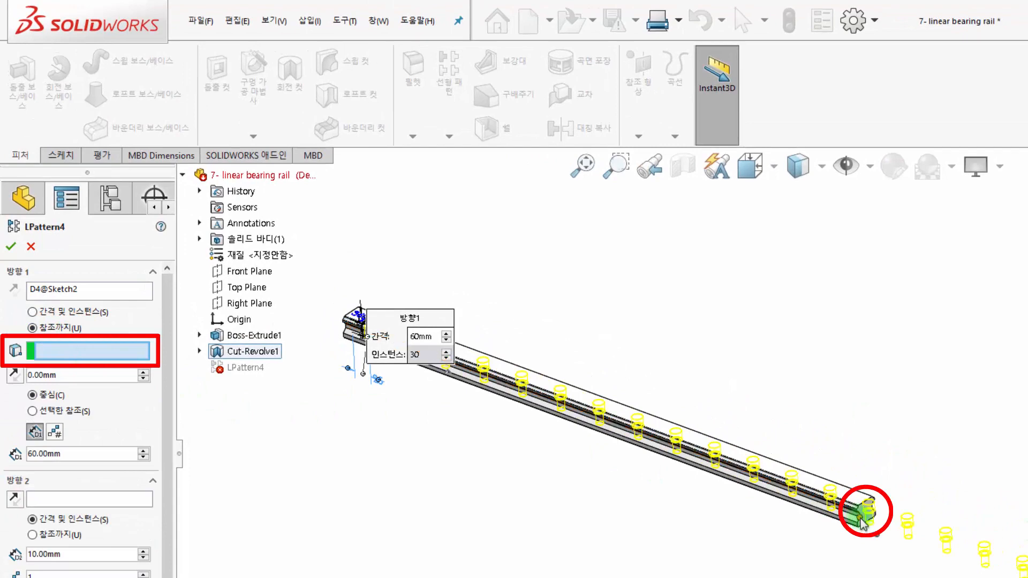
left_click(862, 524)
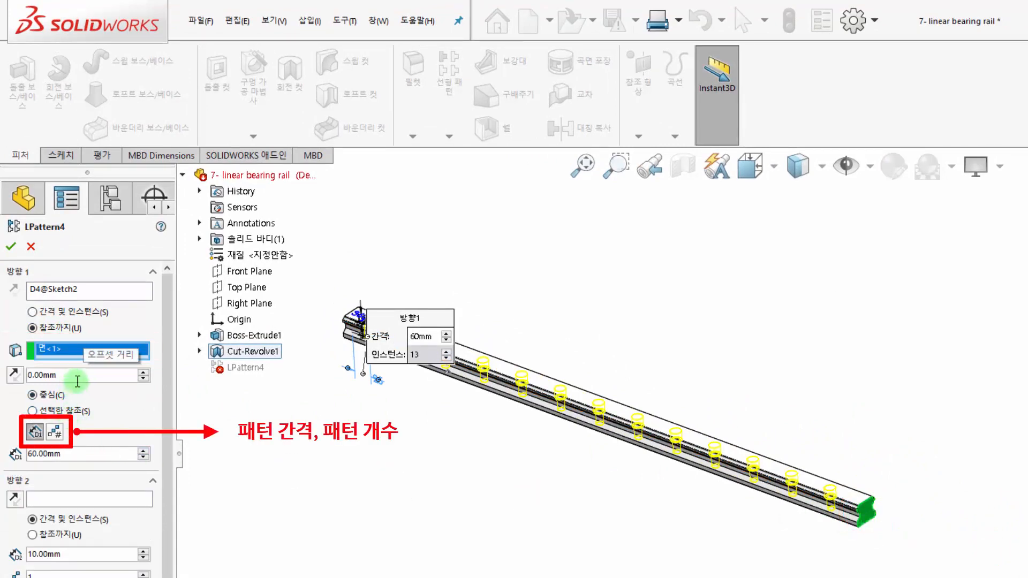
Link the pattern's offset distance to the sketch dimension D4@Sketch2 by equation and accept the pattern.
left_click(78, 379)
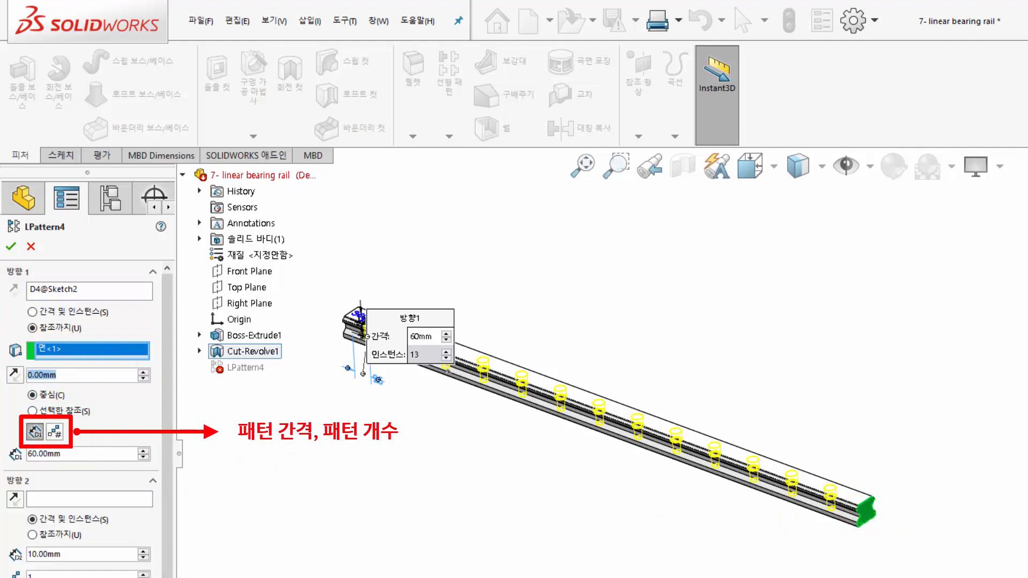
type("=")
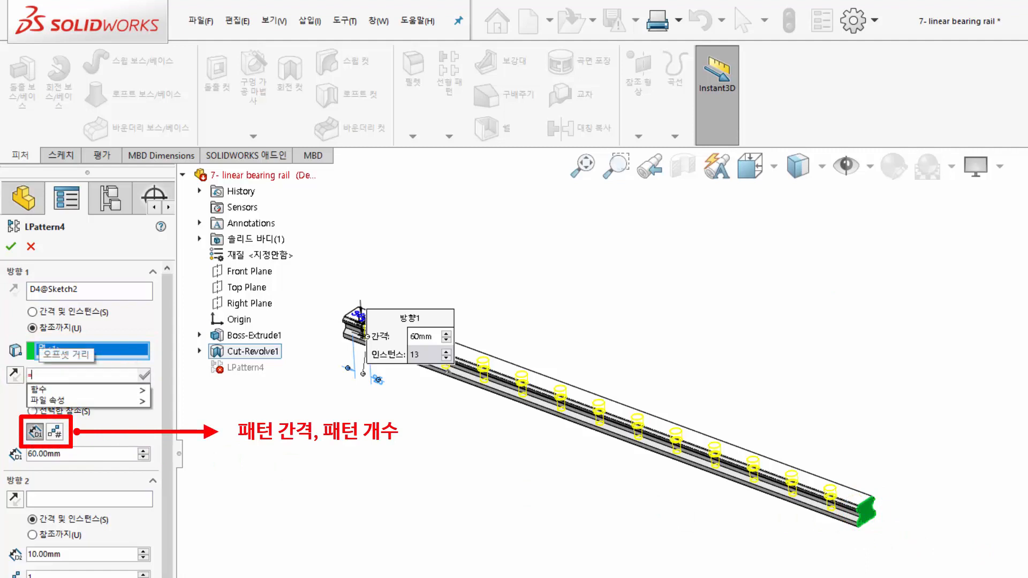
left_click(378, 381)
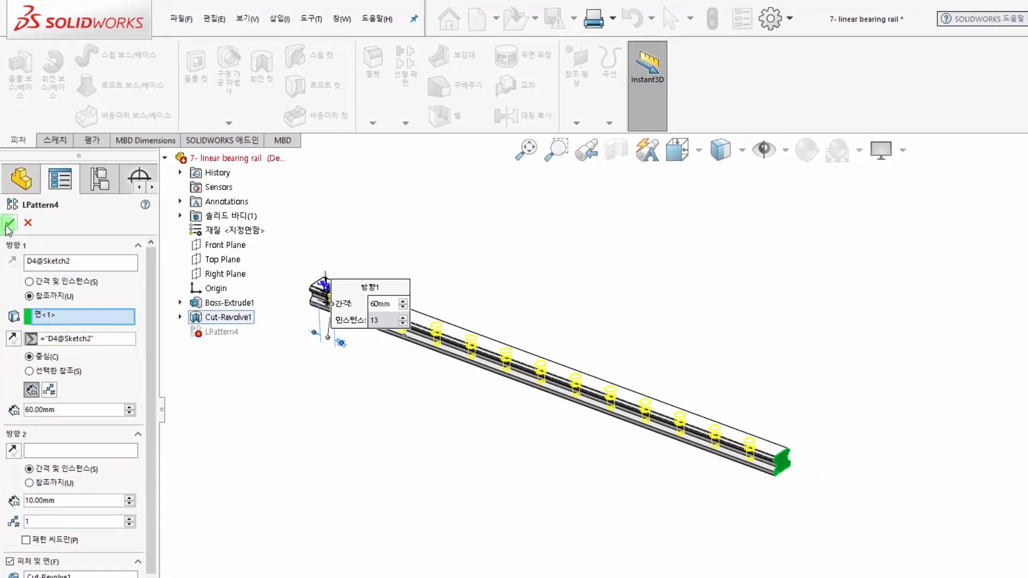
left_click(9, 224)
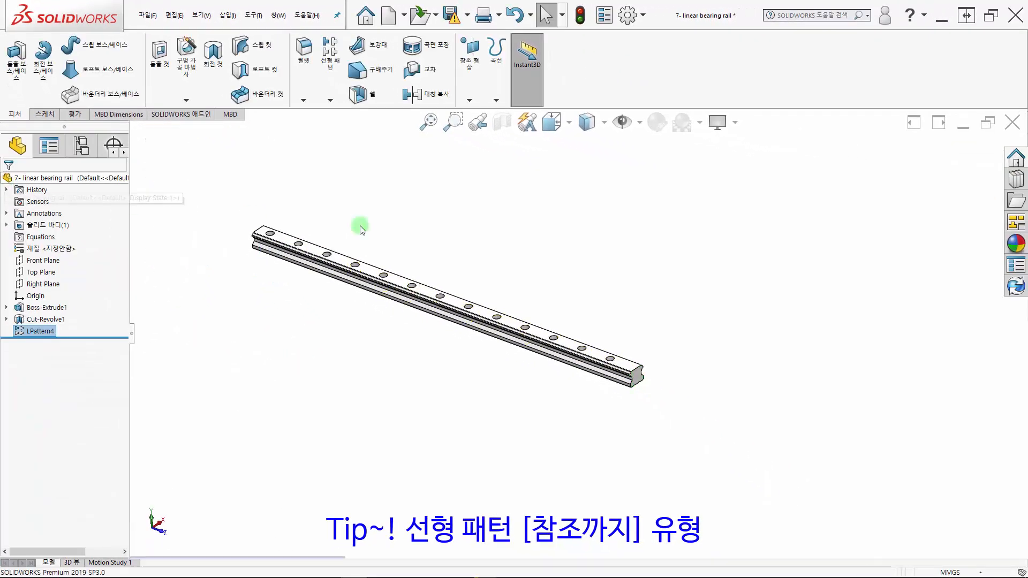
Lengthen the rail to about 848 mm by pulling its end face.
left_click(635, 379)
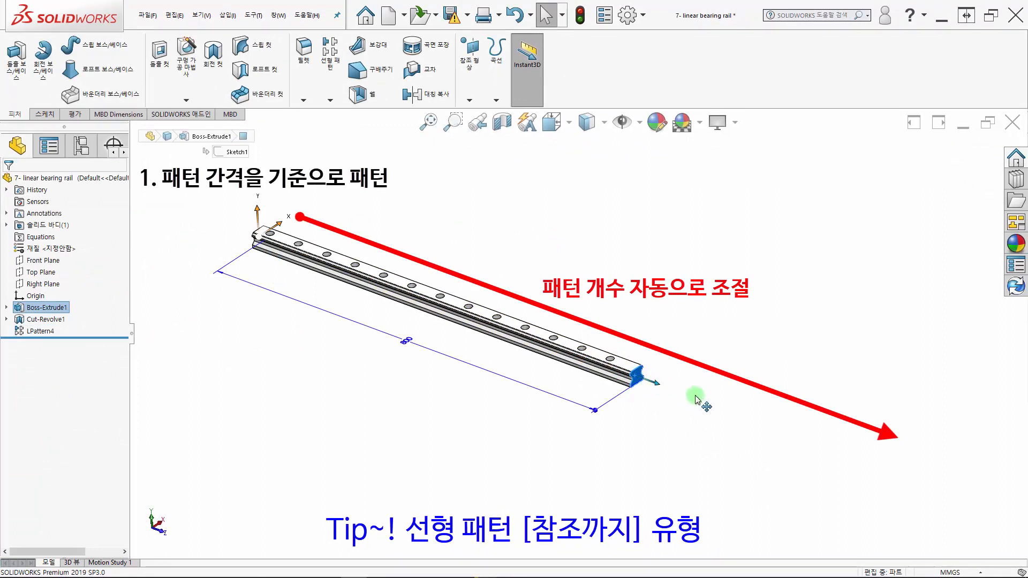
left_click_drag(696, 399, 667, 423)
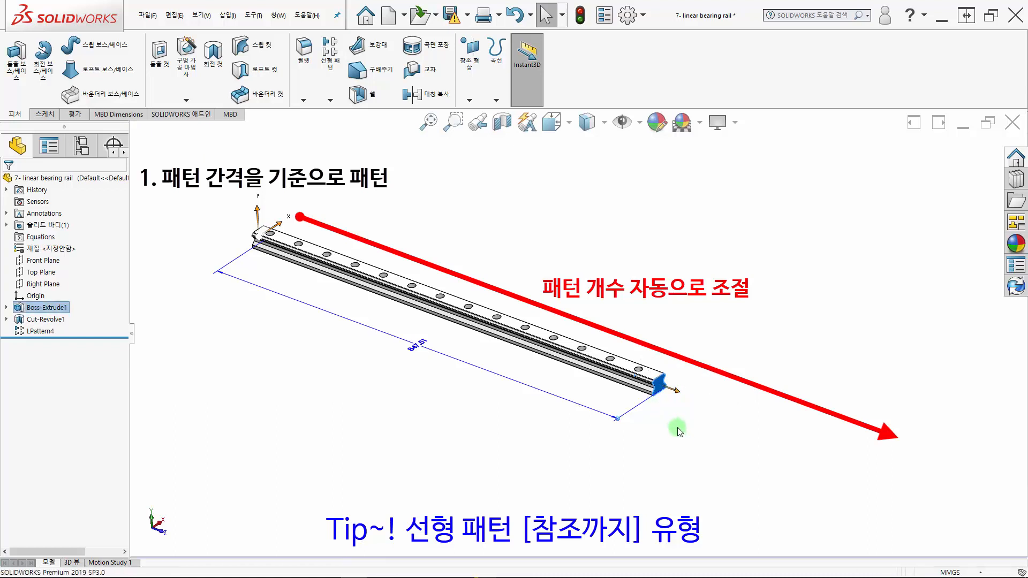
Edit LPattern4 to be driven by instance count instead of spacing, with 17 instances, and accept it.
left_click(47, 332)
right_click(49, 331)
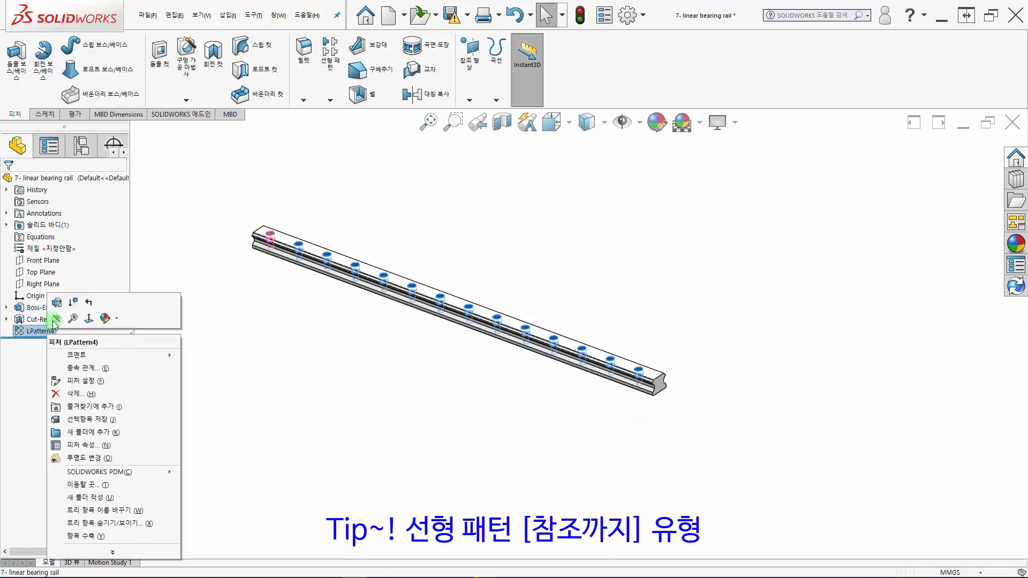
left_click(56, 320)
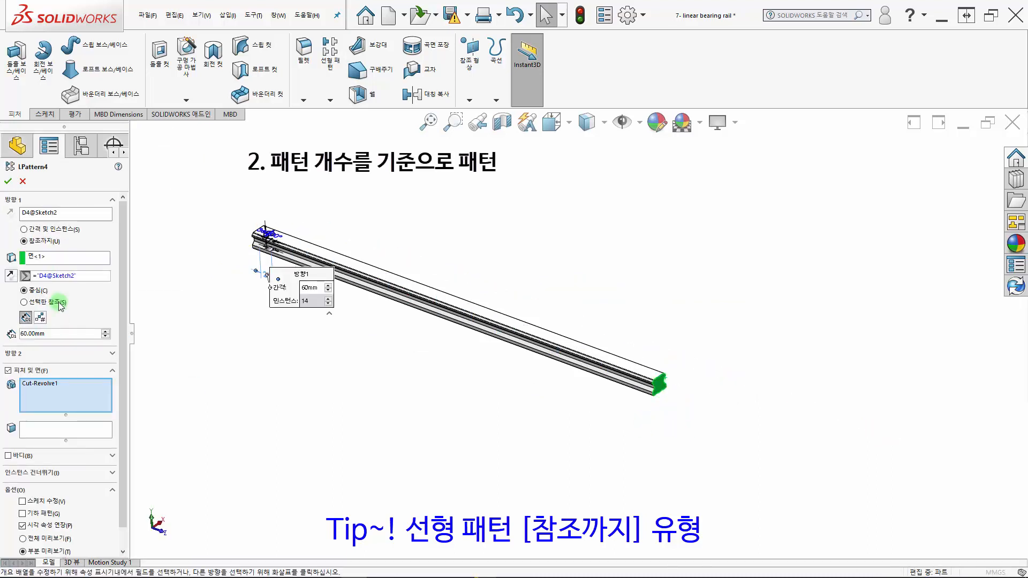
left_click(41, 317)
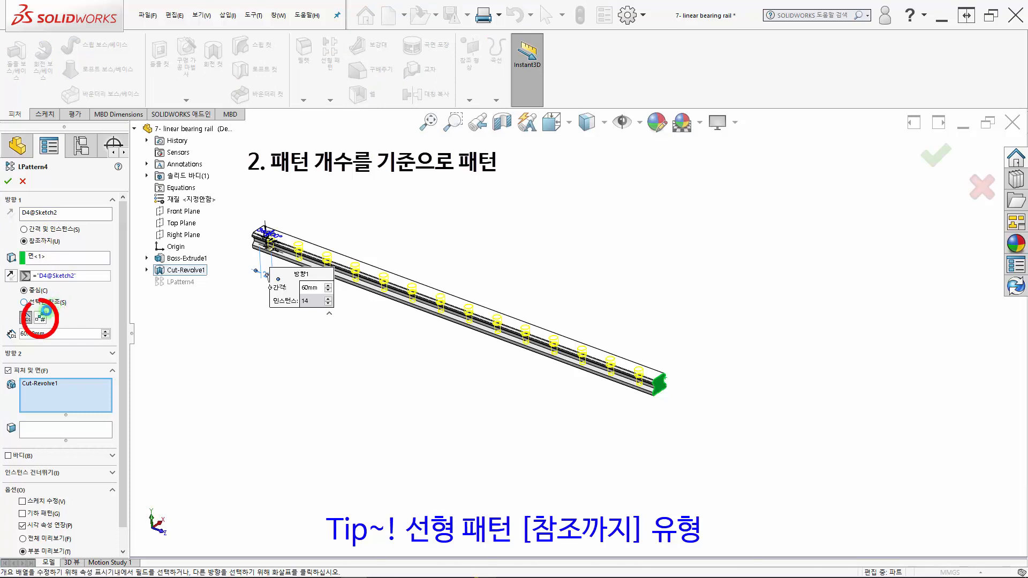
left_click(106, 331)
left_click(106, 331)
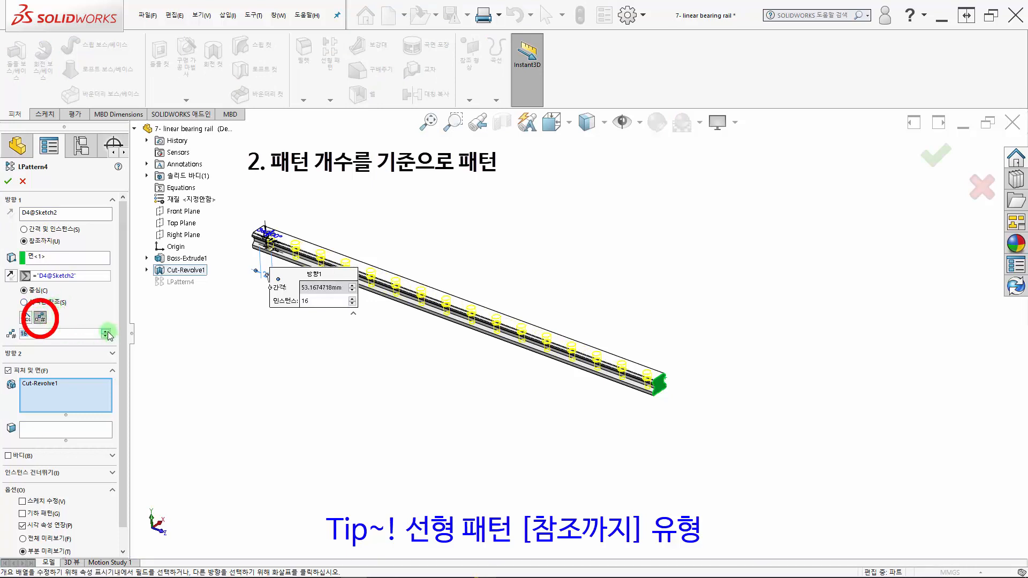
left_click(106, 331)
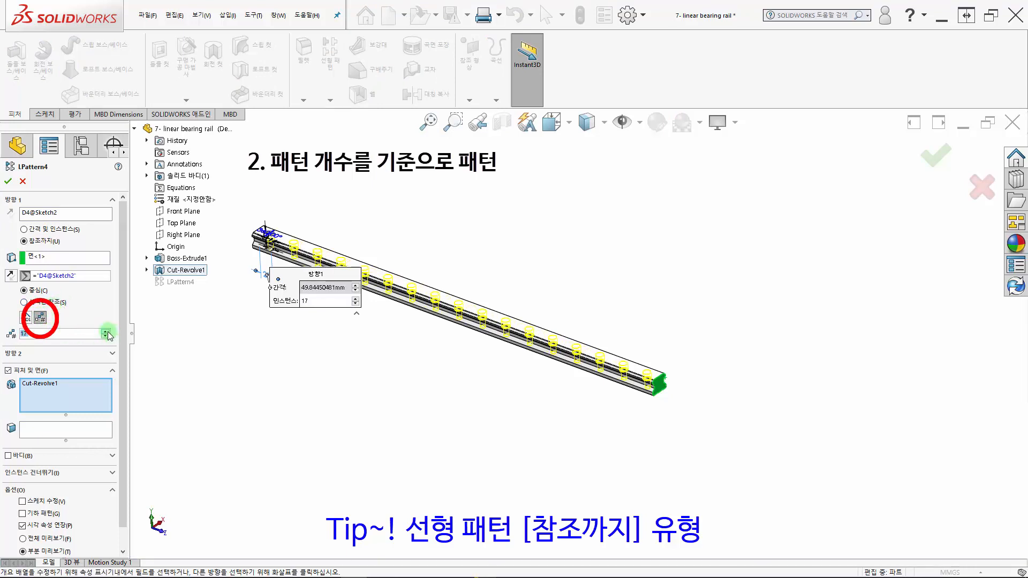
left_click(8, 182)
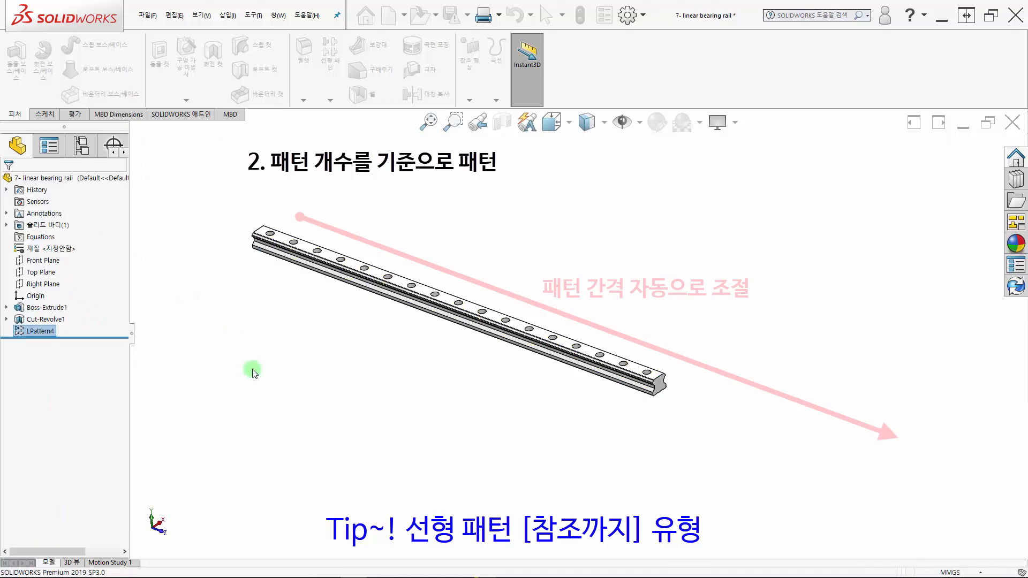
Stretch the rail's end face outward to a length of about 1506 mm and clear the selection.
left_click(660, 389)
left_click_drag(672, 395, 970, 522)
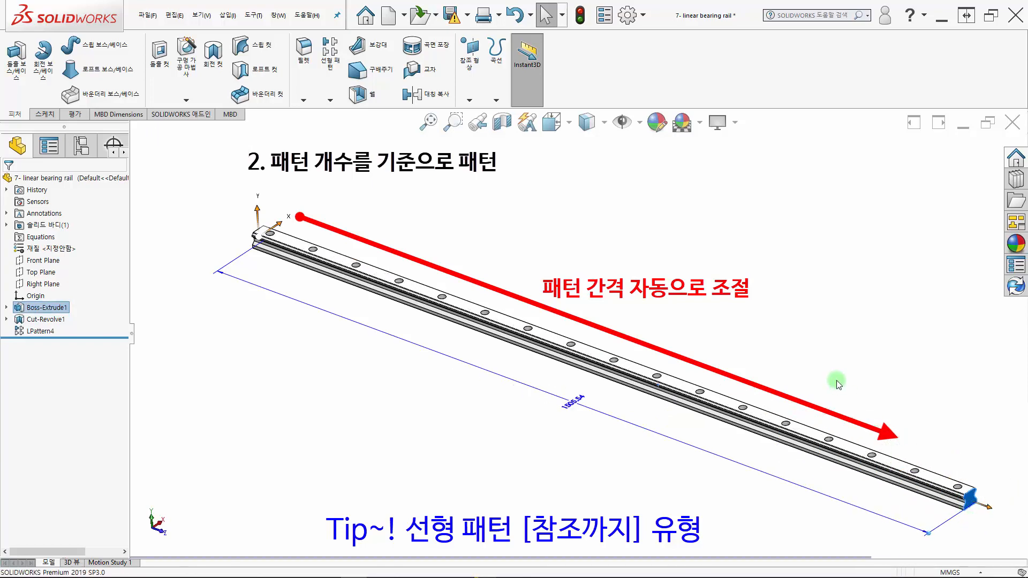
left_click(837, 378)
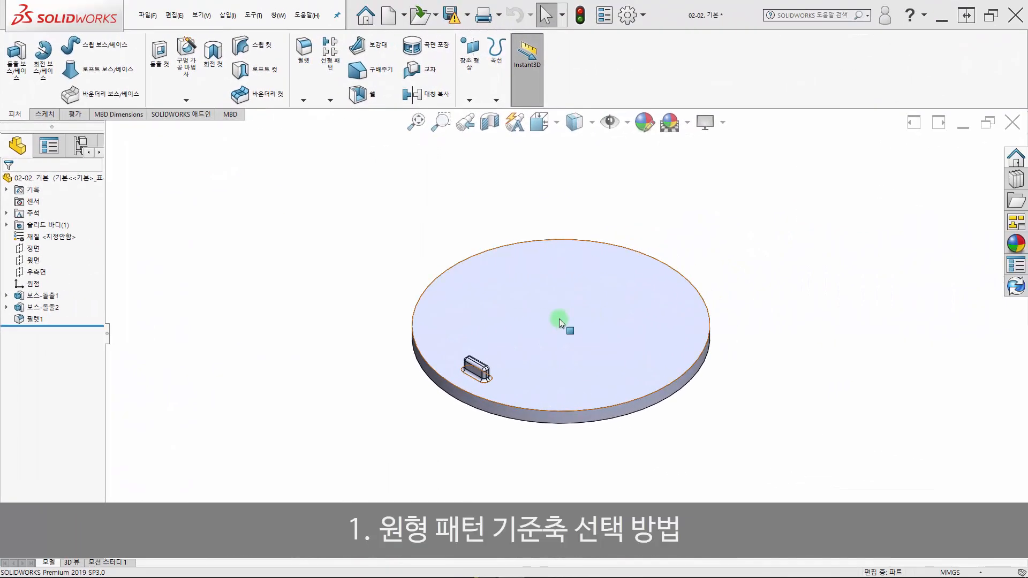
Show the temporary axis at the disc's centre and hide it again.
left_click(628, 124)
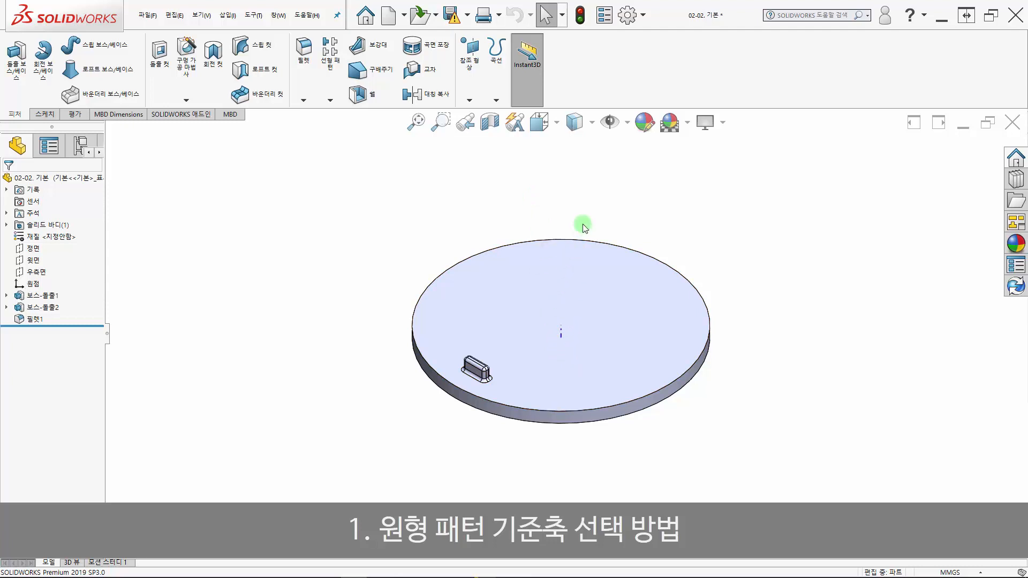
left_click(627, 123)
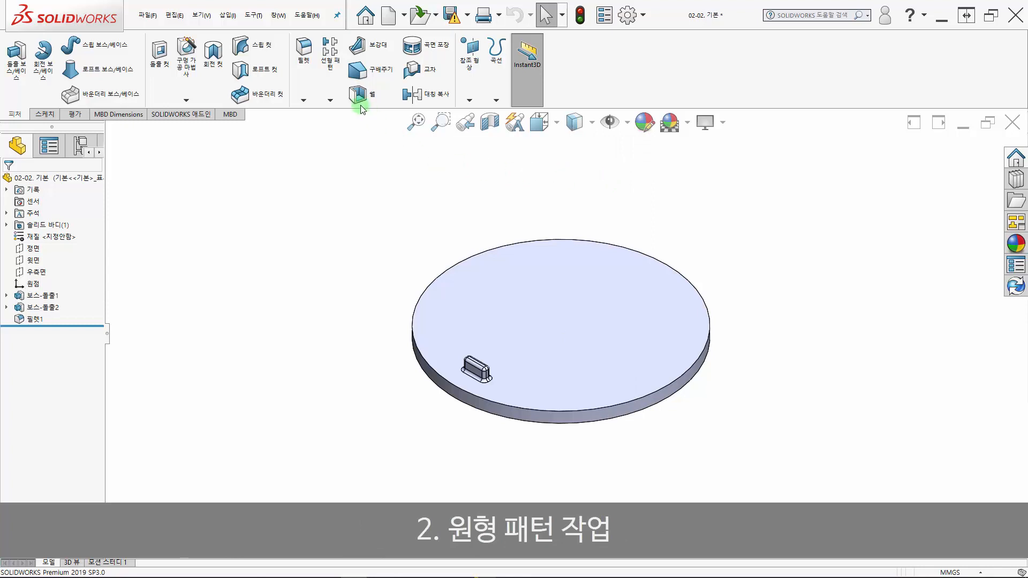
Start a circular pattern that uses the disc's cylindrical side face as its centre of rotation.
left_click(331, 101)
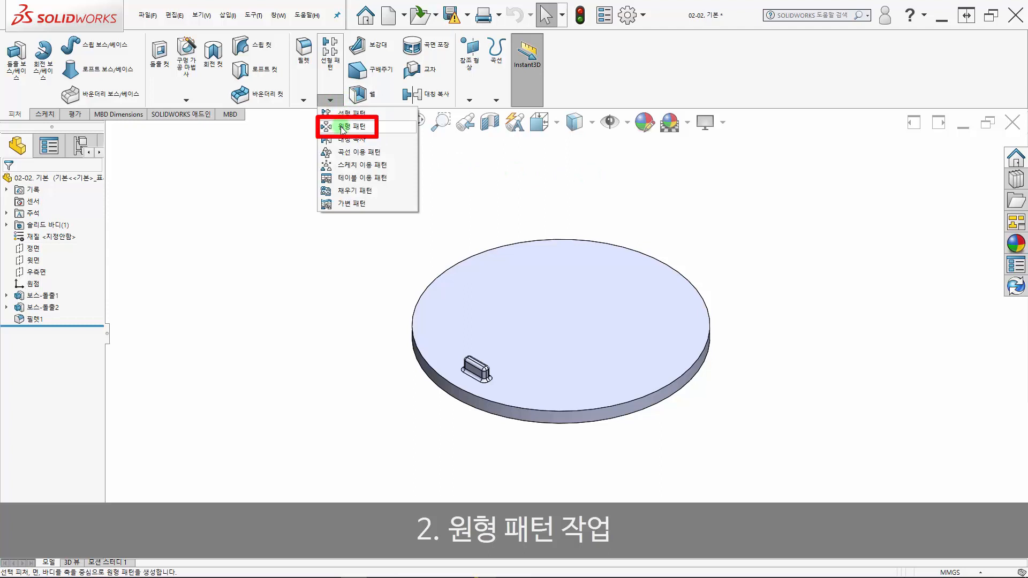
left_click(343, 129)
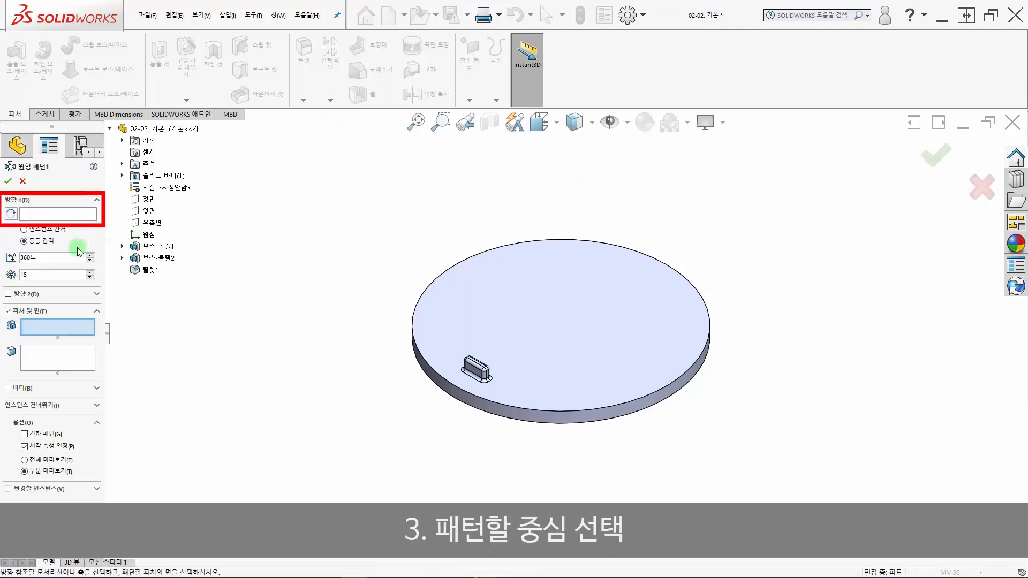
left_click(59, 215)
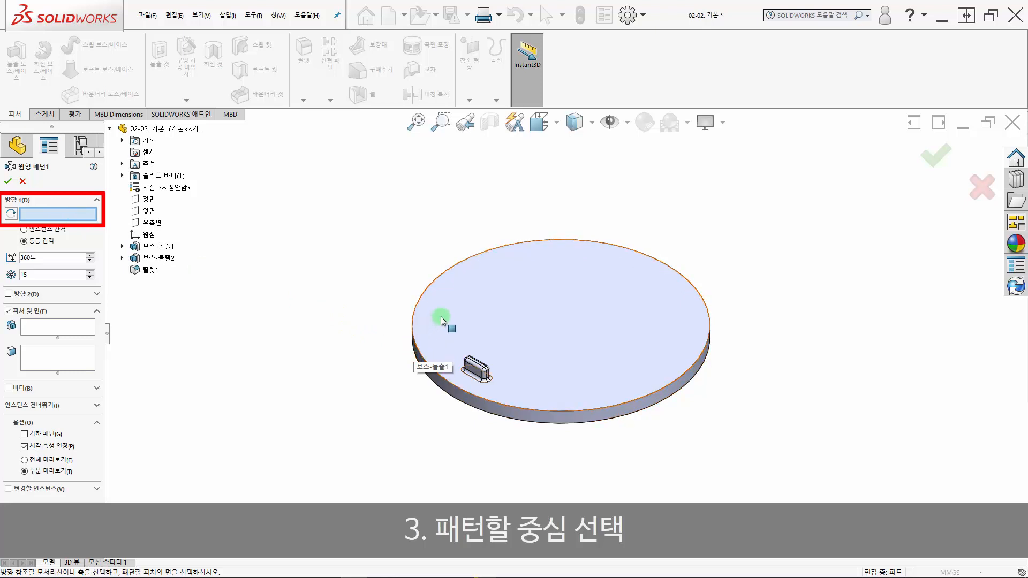
left_click(420, 362)
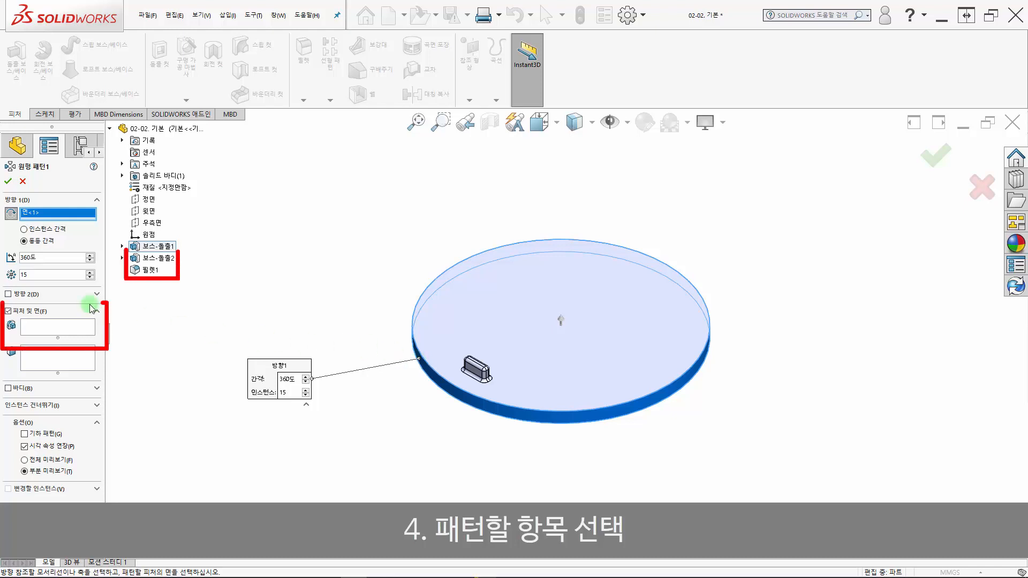
Pattern the features 보스-돌출2 and 필렛1 as 15 equally spaced instances over 360 degrees and accept the circular pattern.
left_click(57, 327)
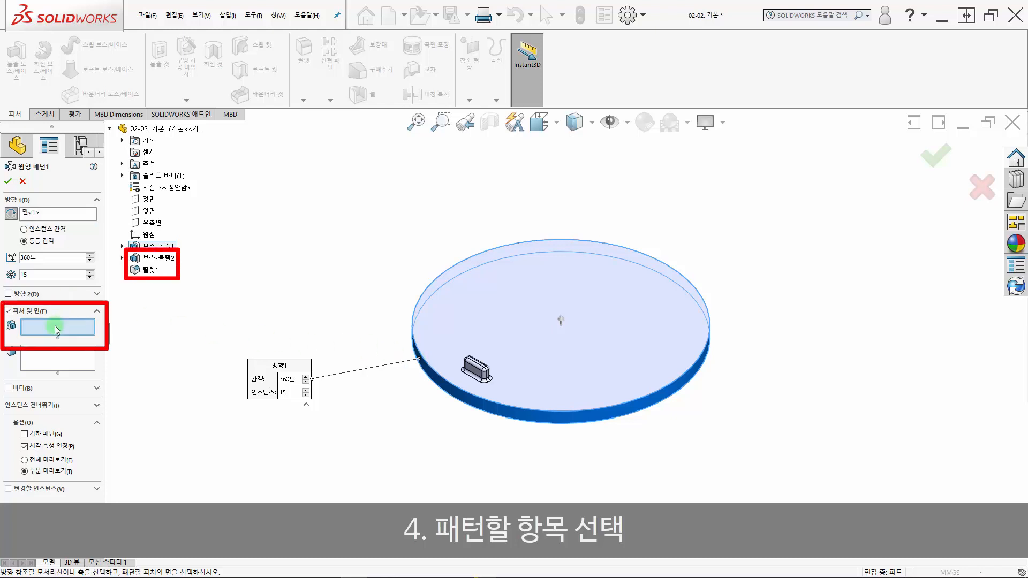
left_click(158, 258)
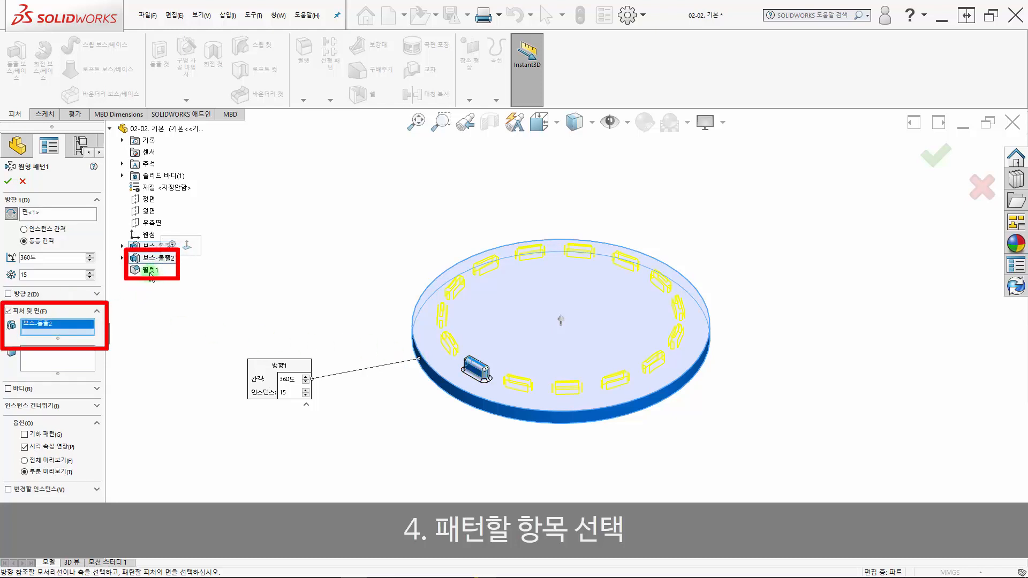
left_click(151, 271)
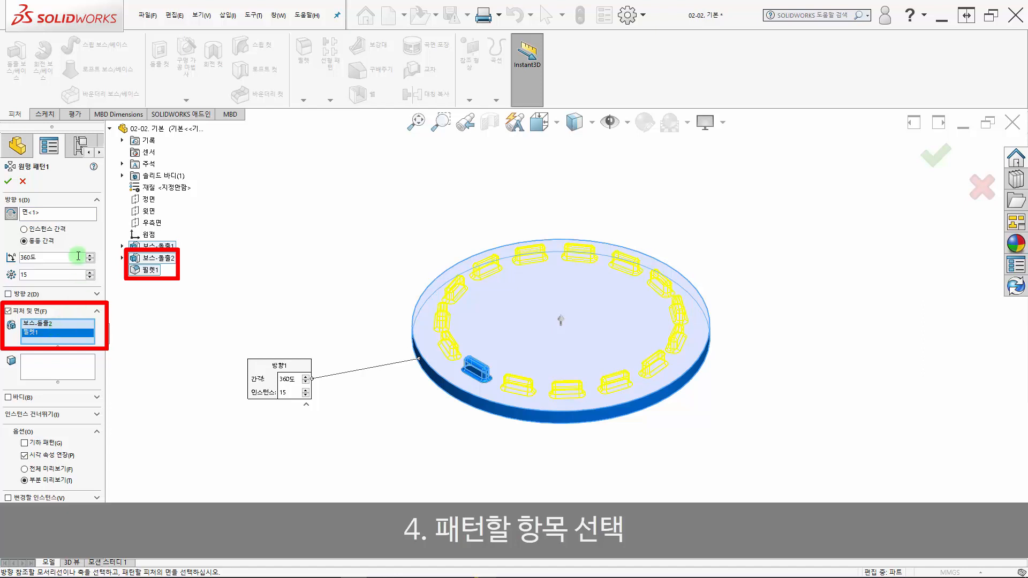
left_click(52, 276)
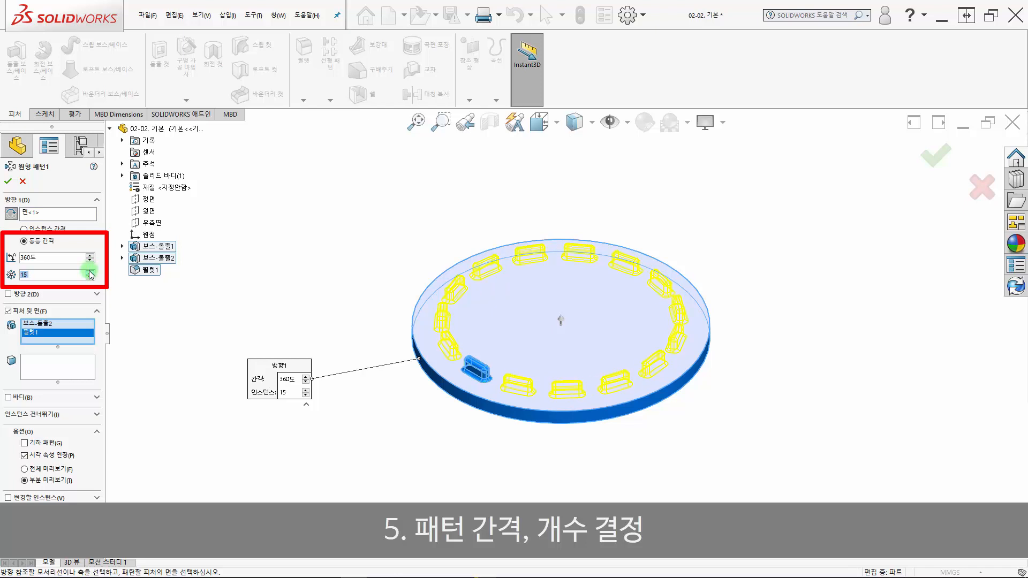
left_click(11, 182)
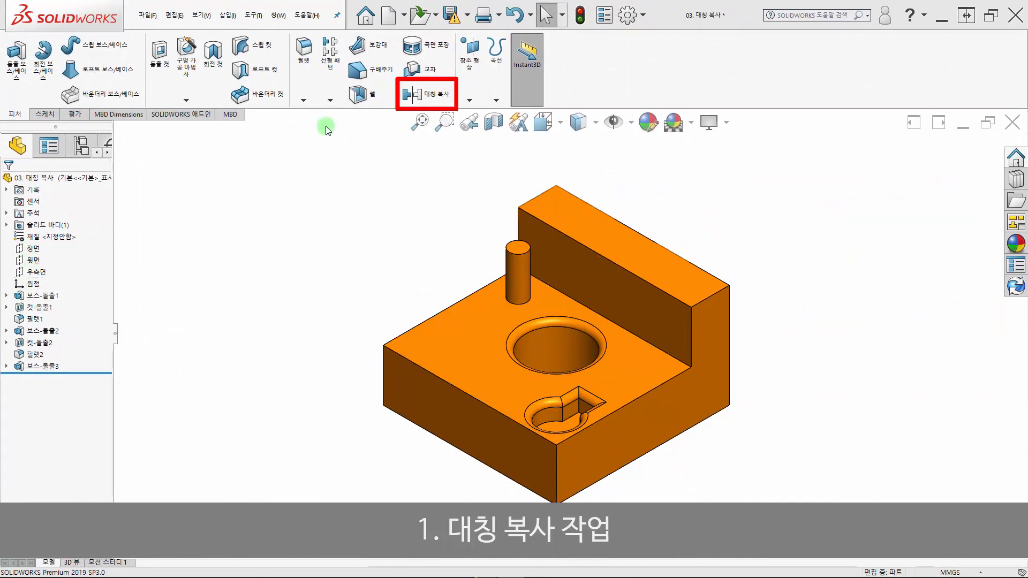
Mirror the features 컷-돌출2, 필렛2 and 보스-돌출3 about the right plane (우측면) of the orange block.
left_click(412, 95)
left_click(118, 129)
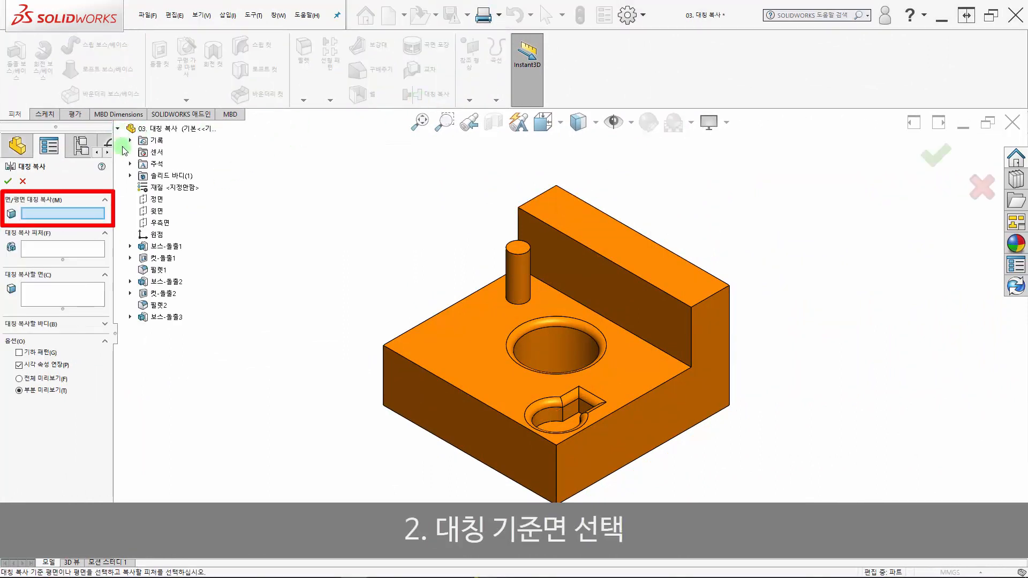
left_click(158, 223)
left_click(159, 295)
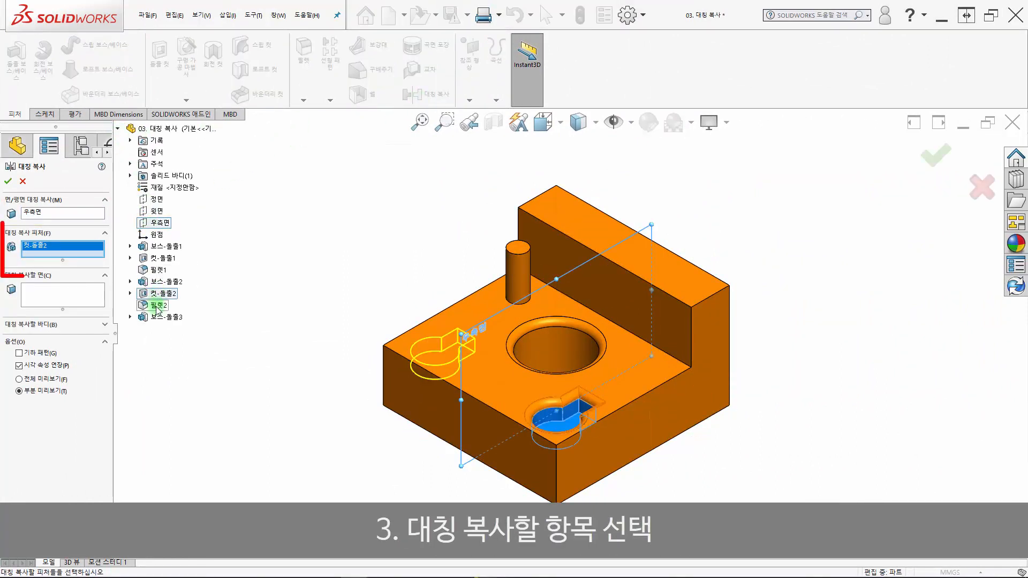
left_click(157, 305)
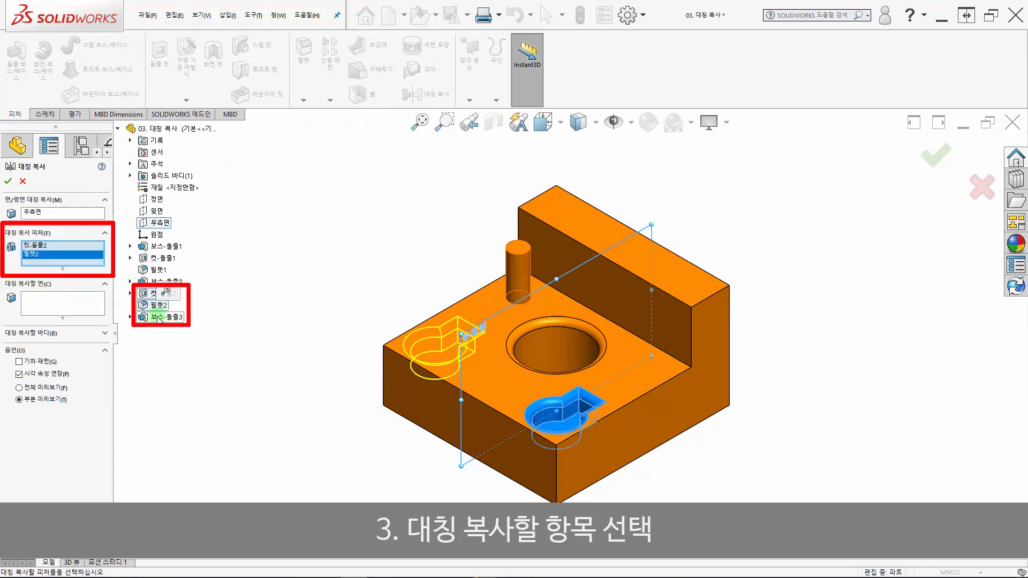
left_click(158, 318)
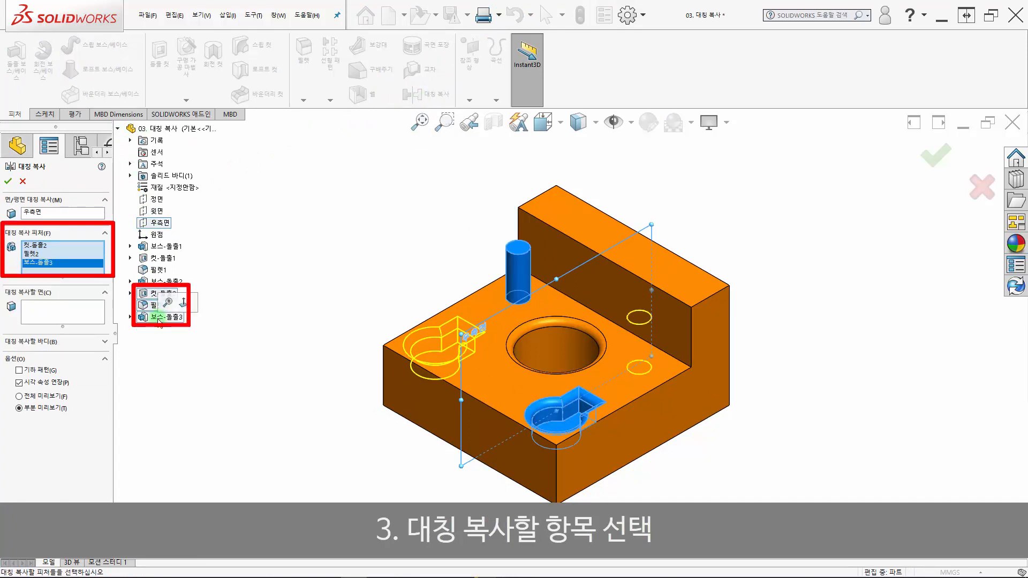
left_click(9, 182)
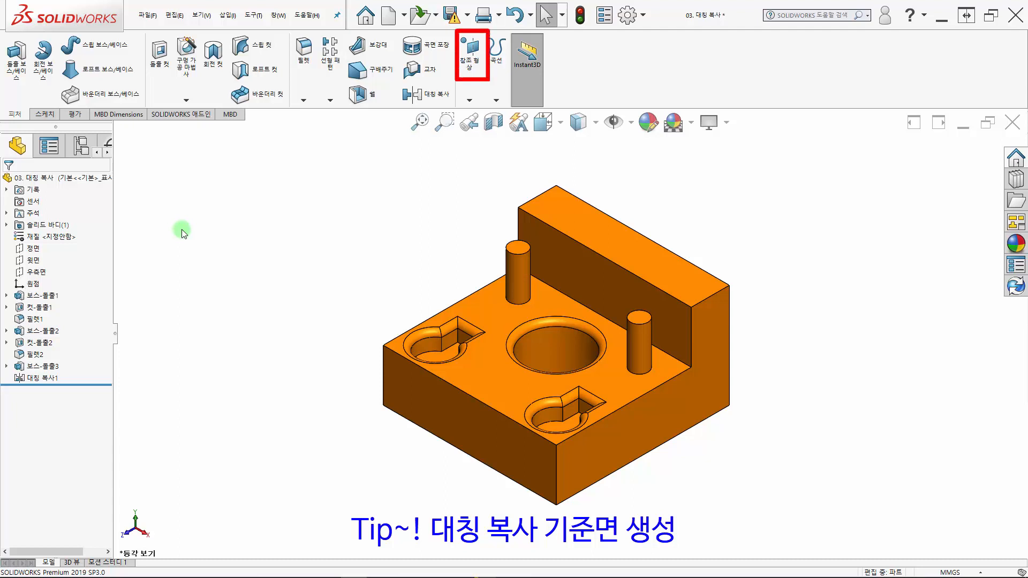
Create a reference plane midway between the block's two opposite outer side faces and clear the selection.
left_click(478, 91)
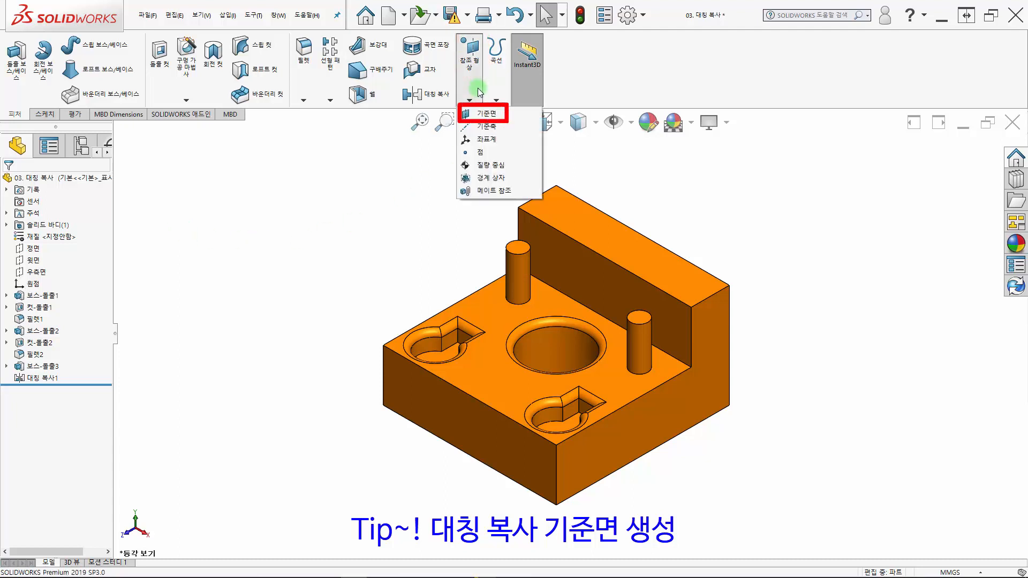
left_click(482, 118)
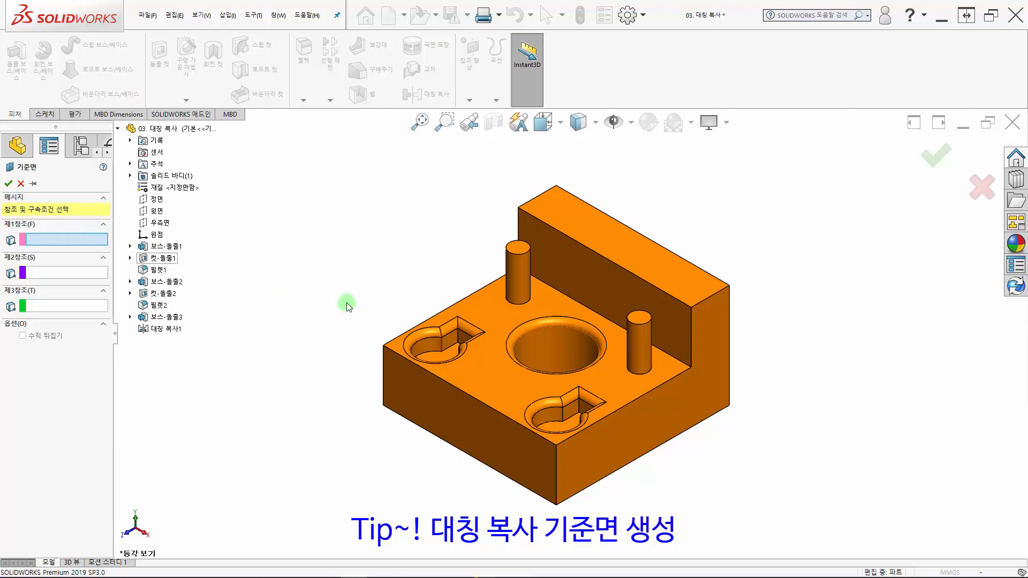
left_click(717, 316)
middle_click_drag(502, 365, 581, 423)
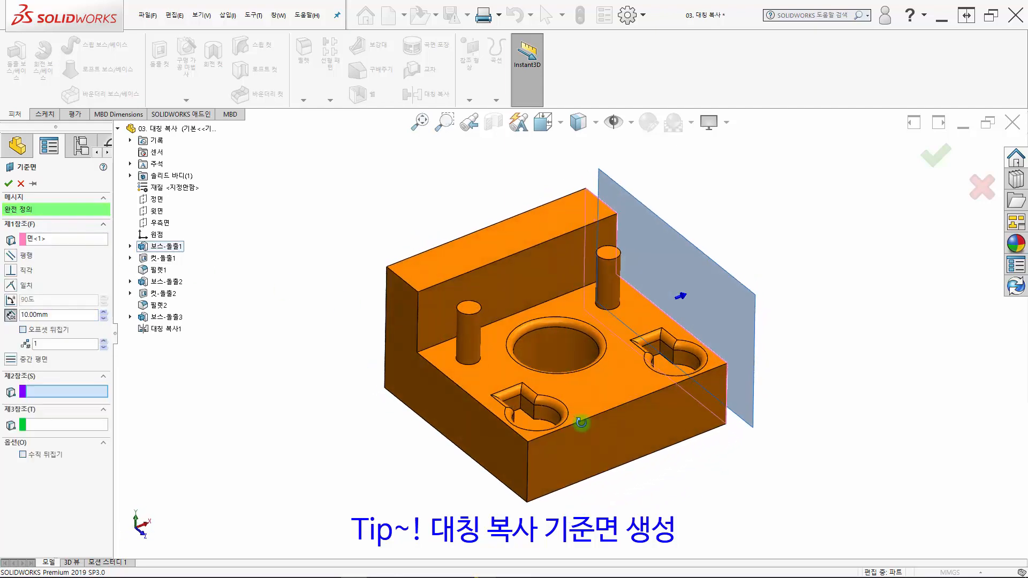
left_click(429, 384)
middle_click_drag(677, 451, 611, 513)
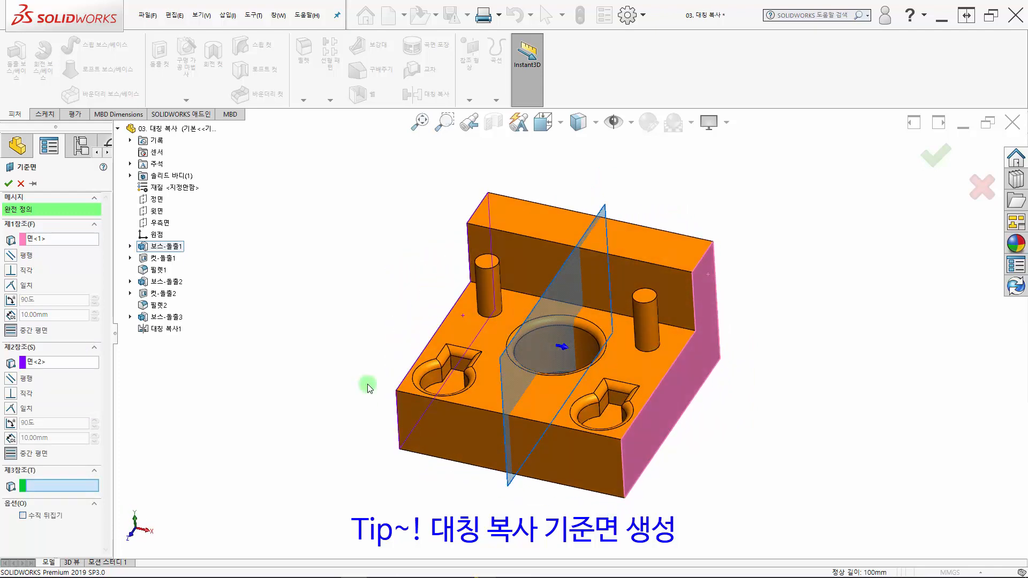
left_click(9, 183)
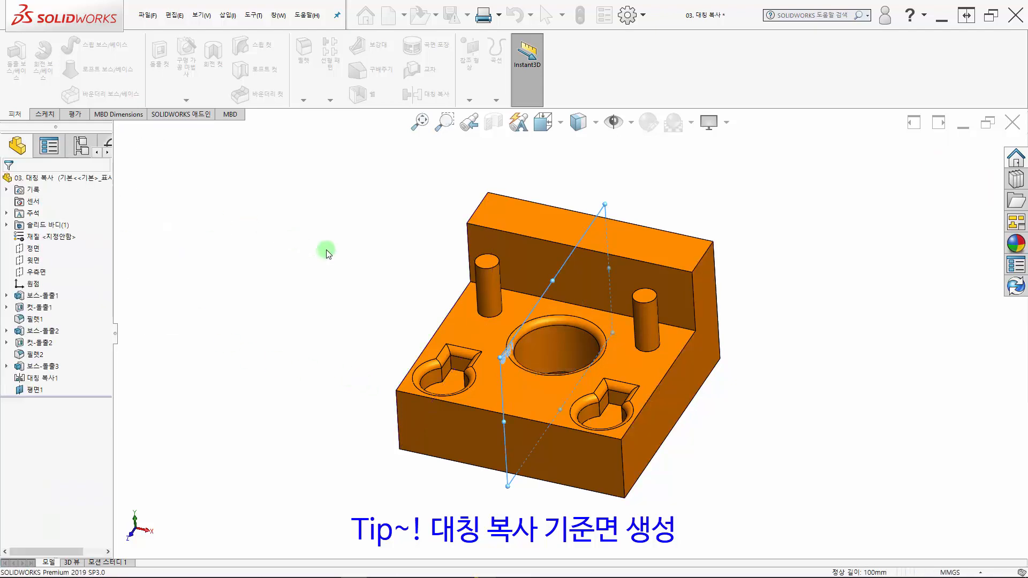
left_click(376, 269)
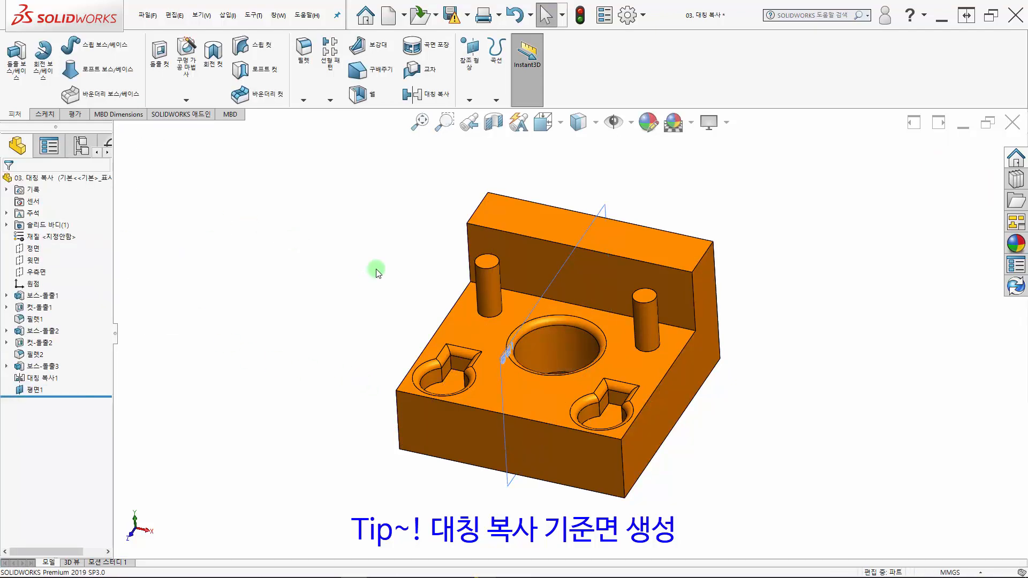